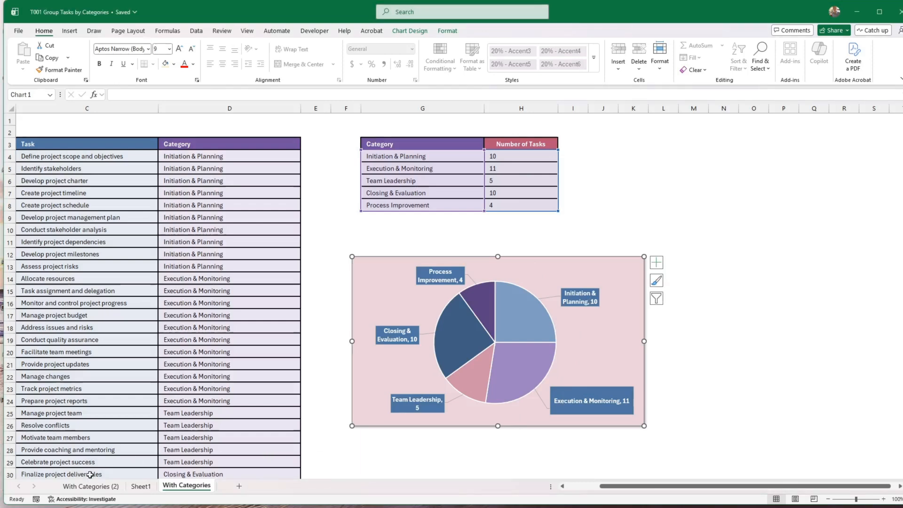
Go to the 'With Categories (2)' sheet, where the Category and Number of Tasks table is empty
left_click(91, 485)
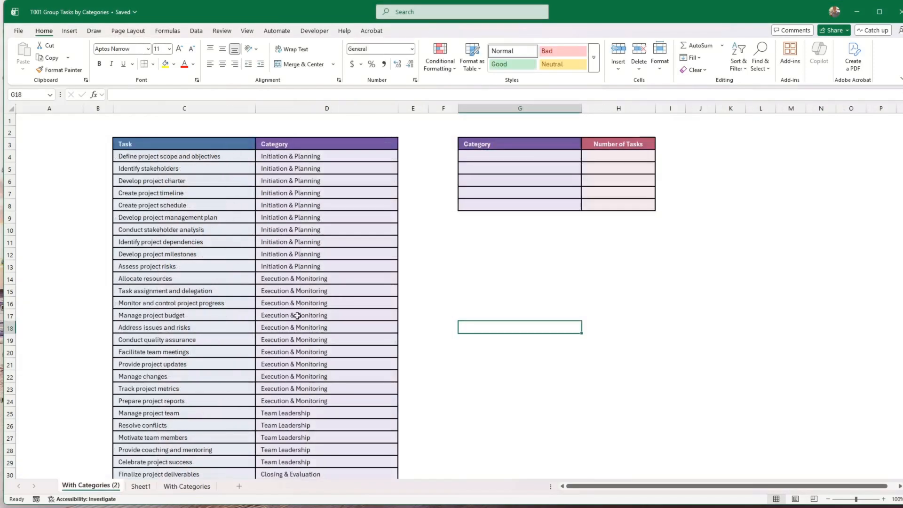
In G4, enter a =UNIQUE formula over the column D categories to spill five distinct categories
scroll(298, 337, "down", 4)
scroll(297, 305, "up", 5)
left_click(501, 156)
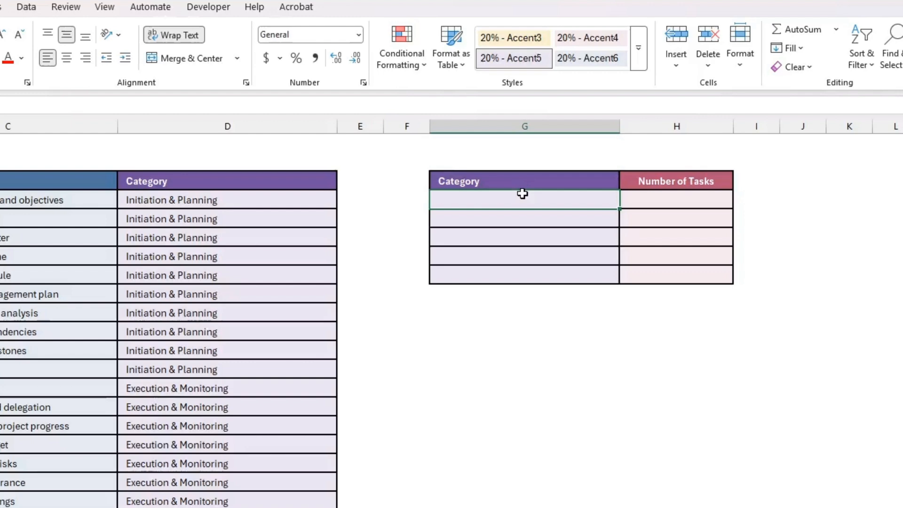
type("=unique")
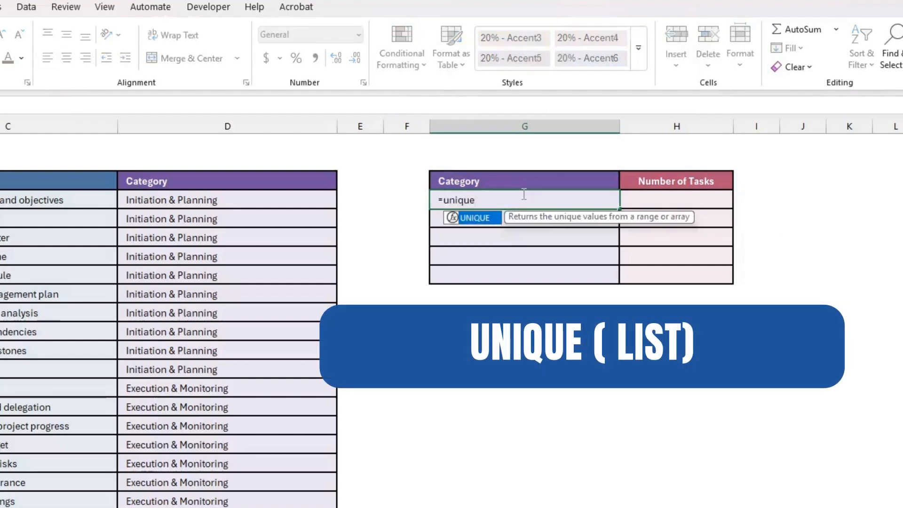
type("(")
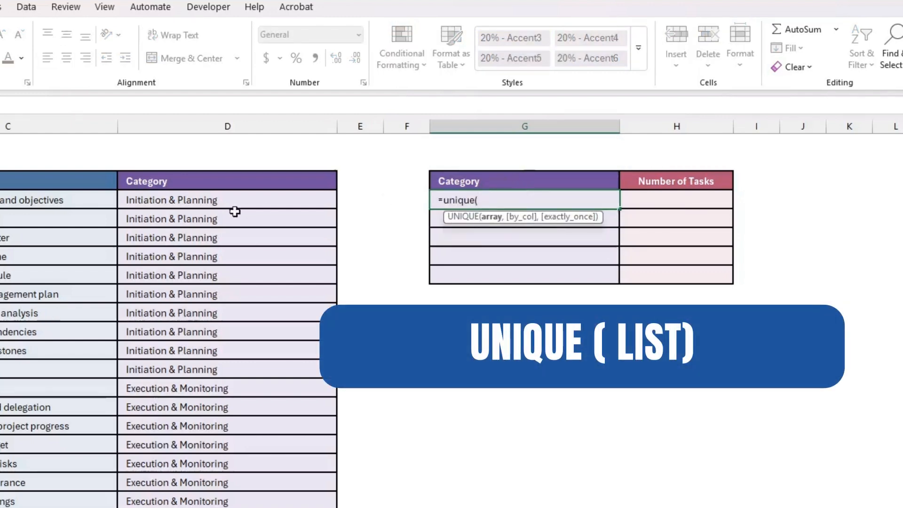
left_click_drag(228, 204, 235, 507)
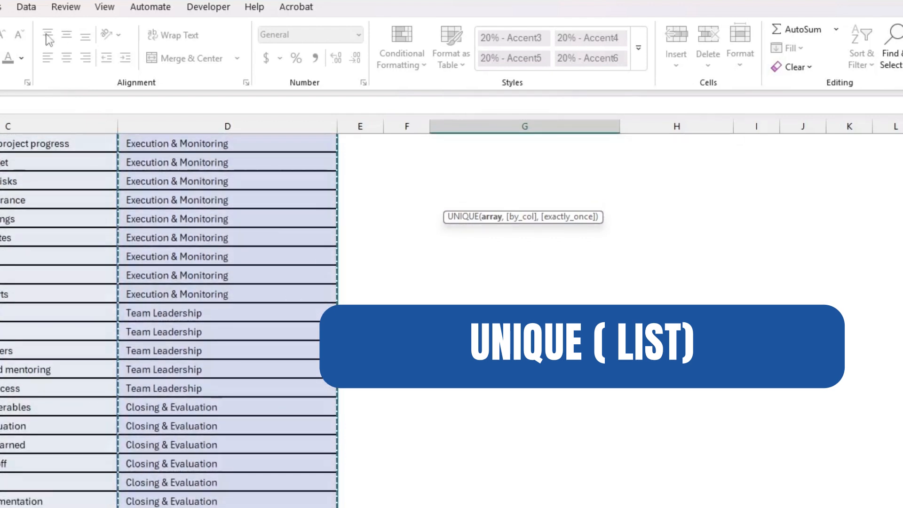
type(")")
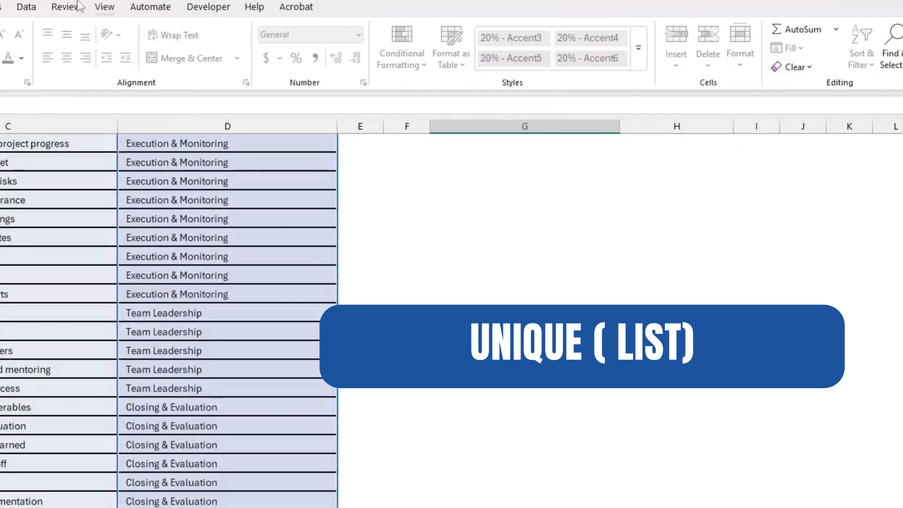
key("Return")
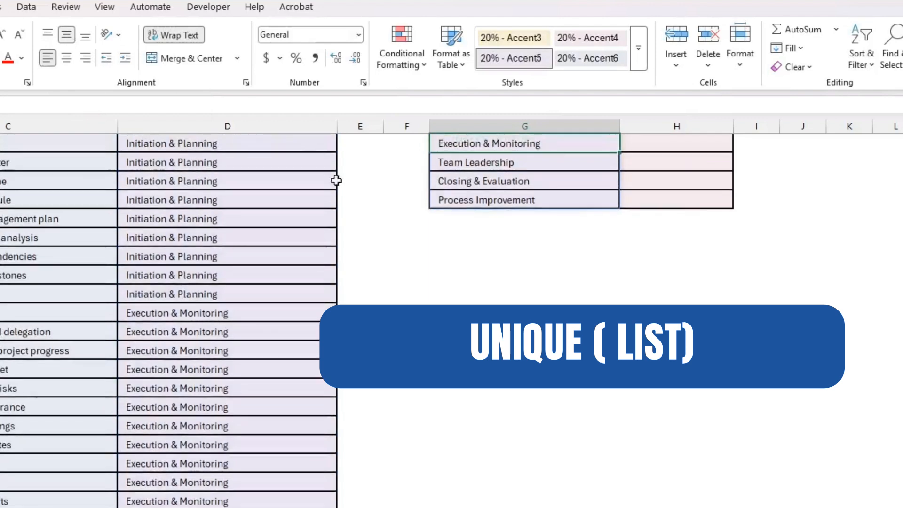
scroll(514, 242, "up", 2)
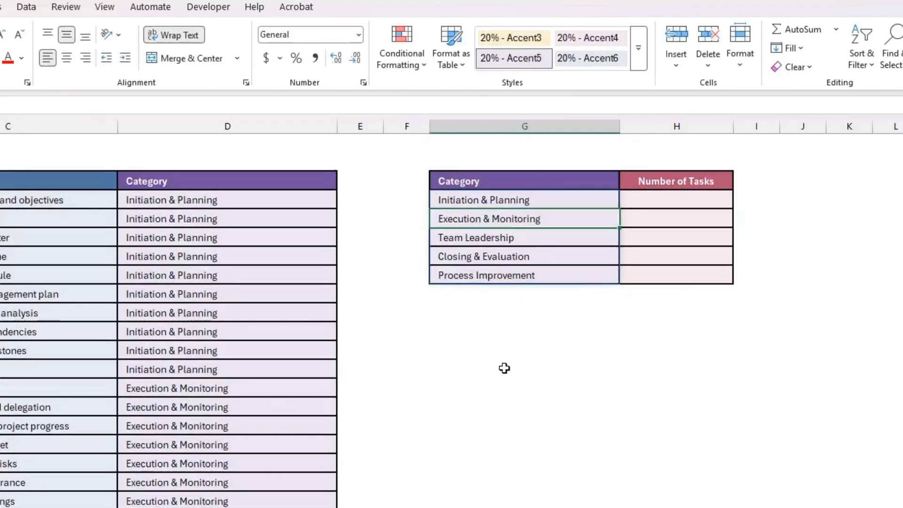
Enter =COUNTIF($D$4:$D$43,G4) in H4, returning 10 Initiation & Planning tasks
left_click(515, 321)
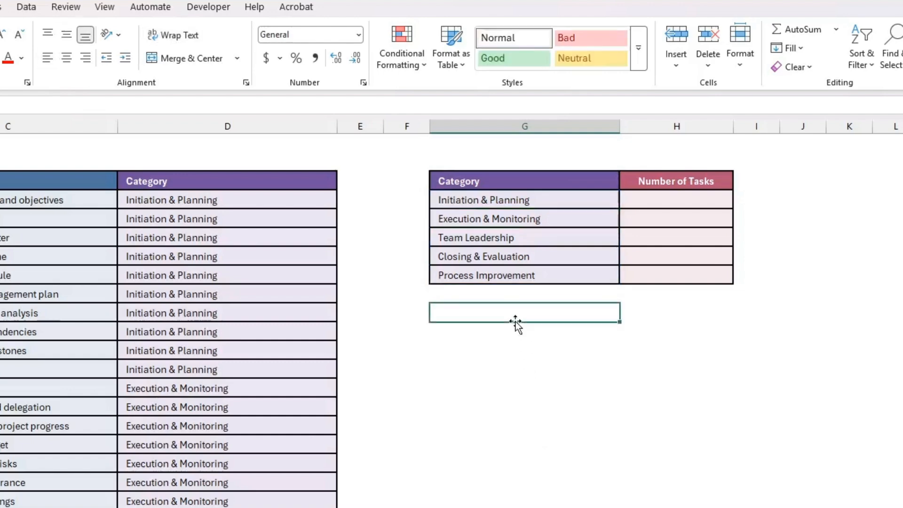
left_click(662, 204)
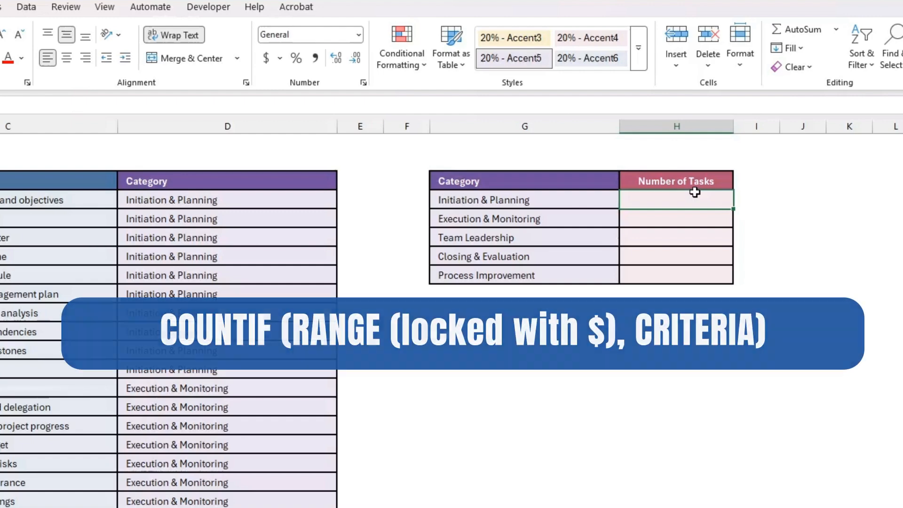
type("=coun")
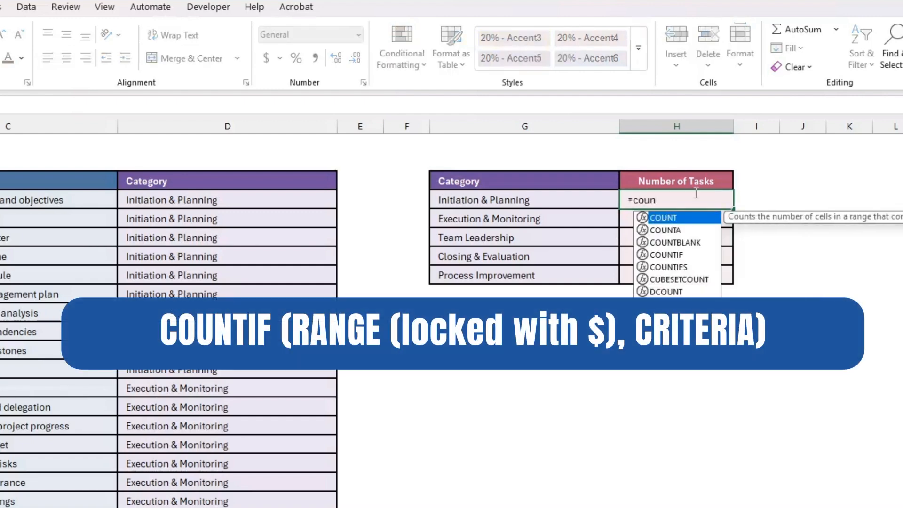
type("tif(")
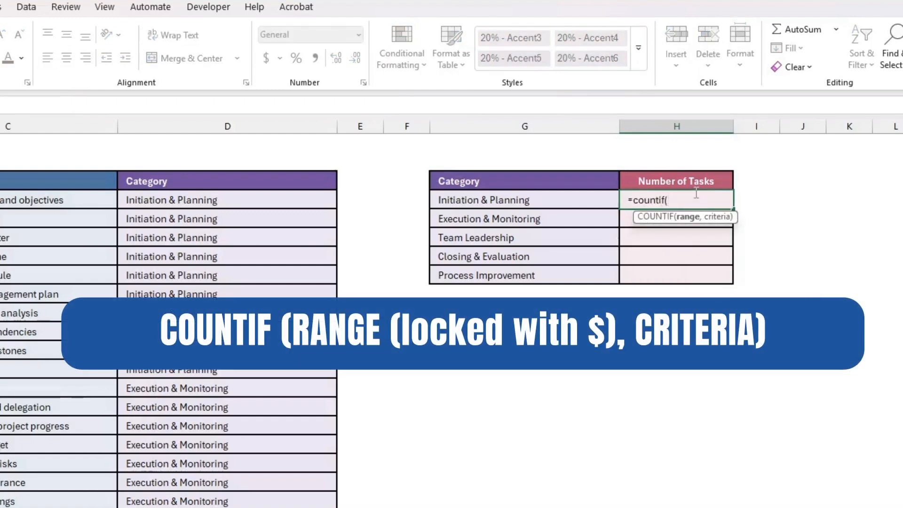
left_click(156, 202)
key("ctrl+shift+Down")
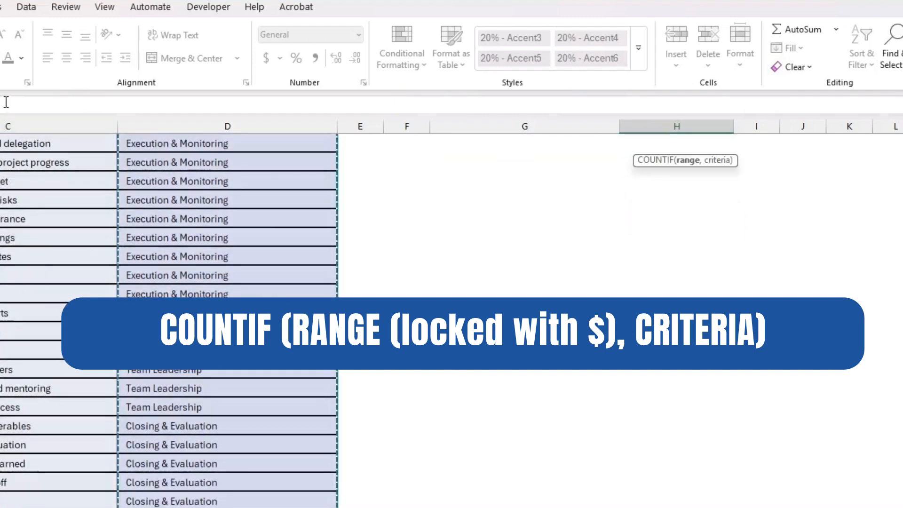
key("F4")
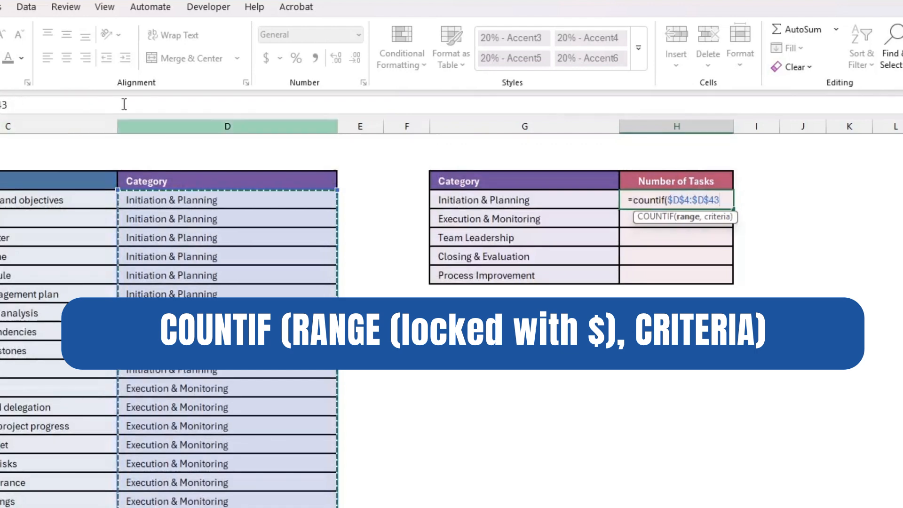
left_click(14, 99)
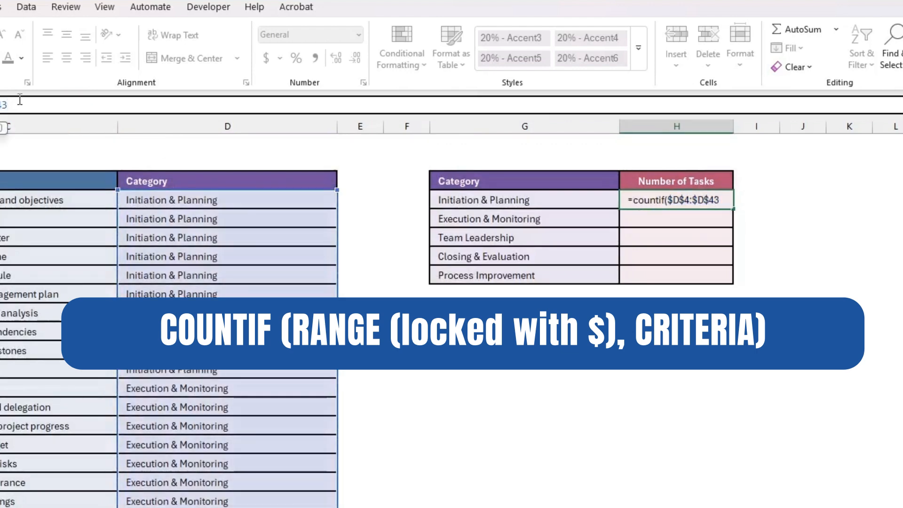
type(",")
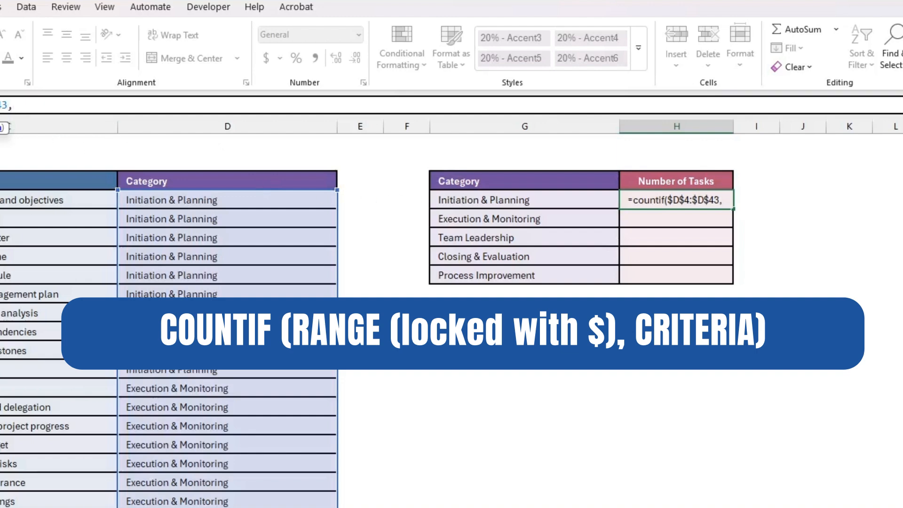
left_click(476, 199)
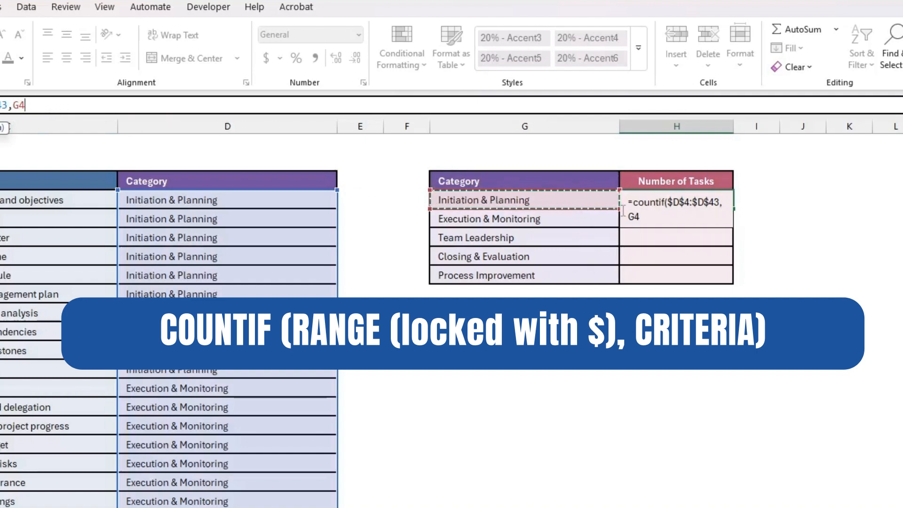
type(")")
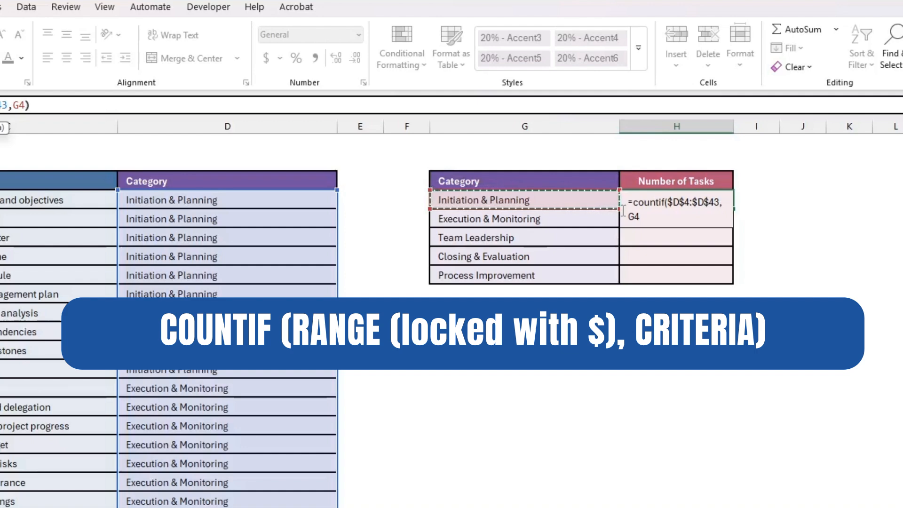
key("Return")
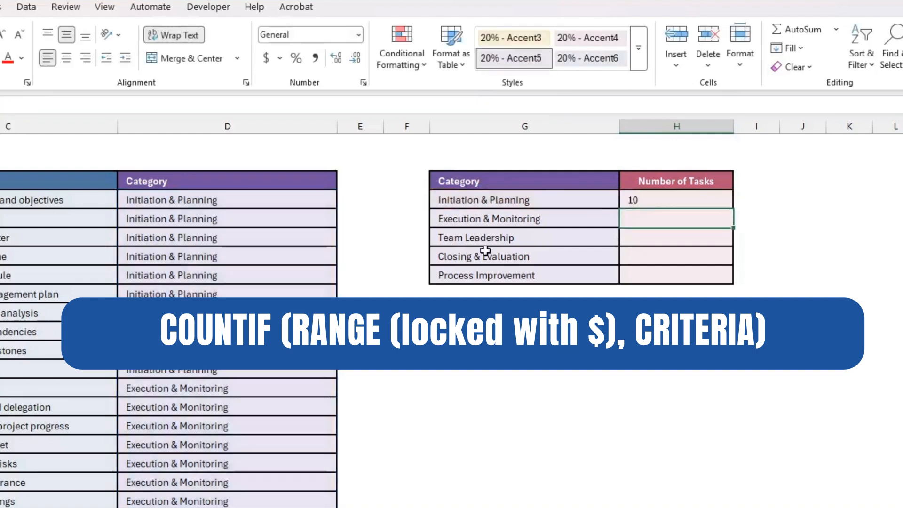
Copy H4's COUNTIF formula and paste it as formulas into H5:H8
left_click(662, 198)
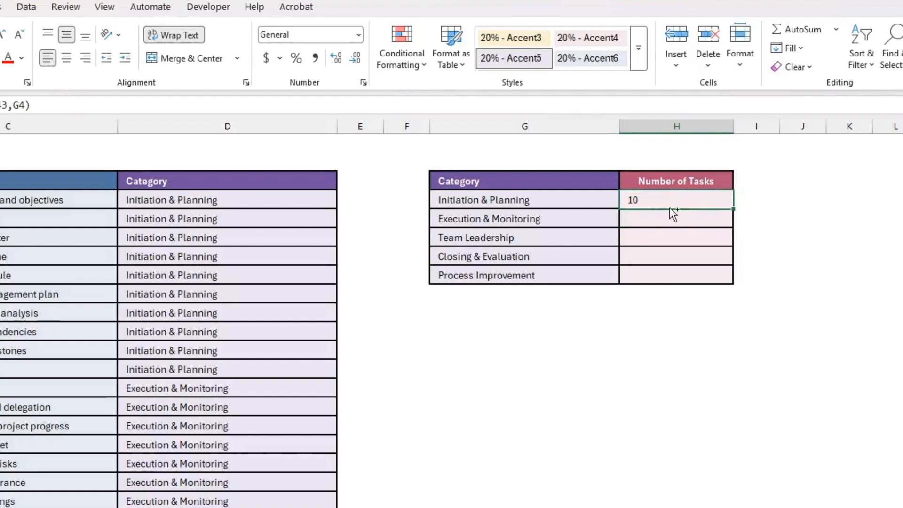
key("ctrl+c")
left_click_drag(642, 222, 641, 272)
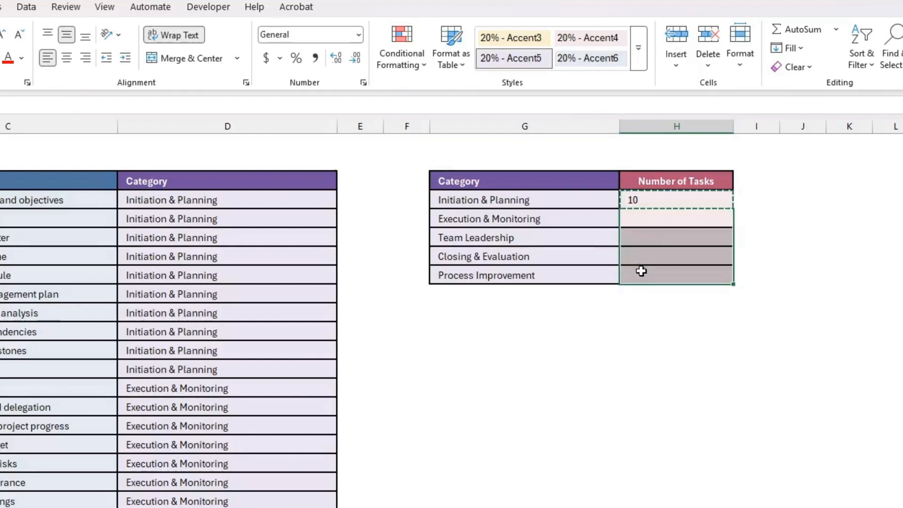
right_click(654, 256)
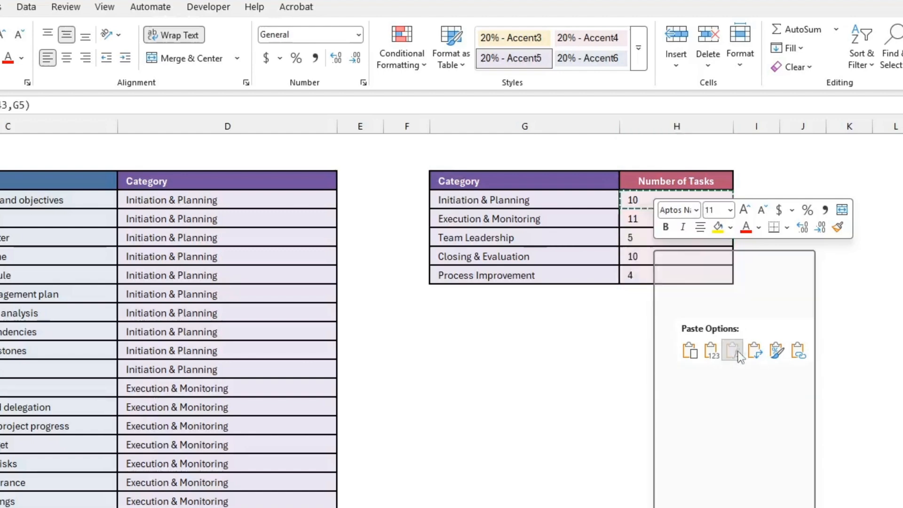
left_click(733, 350)
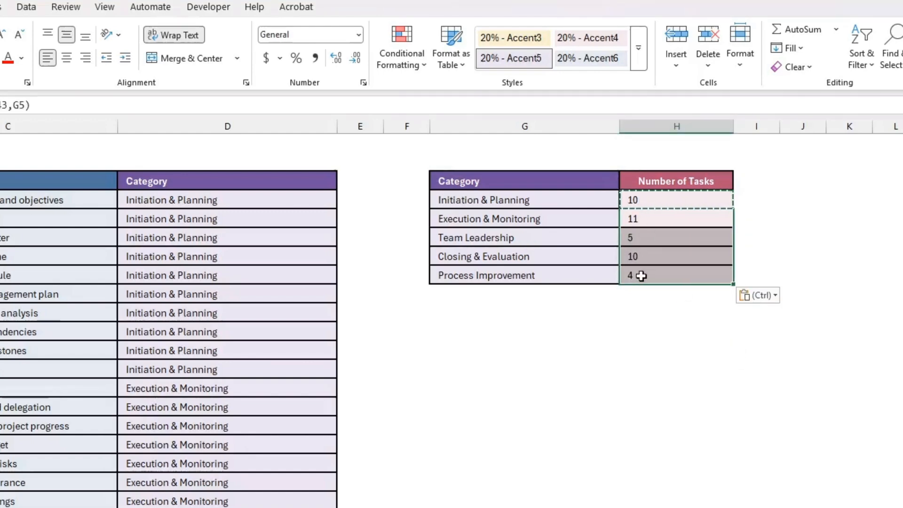
Verify H7 reads =COUNTIF($D$4:$D$43,G7), with counts 10, 11, 5, 10 and 4
left_click(658, 199)
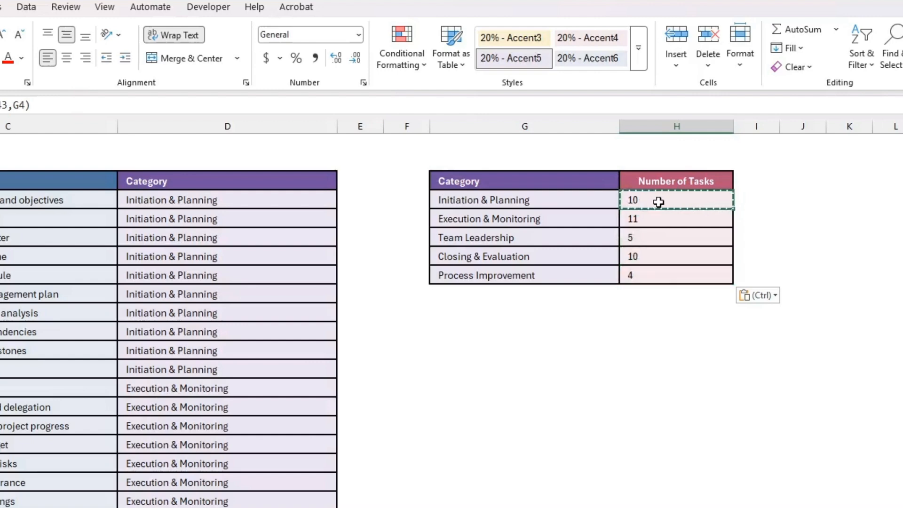
left_click(663, 258)
double_click(663, 259)
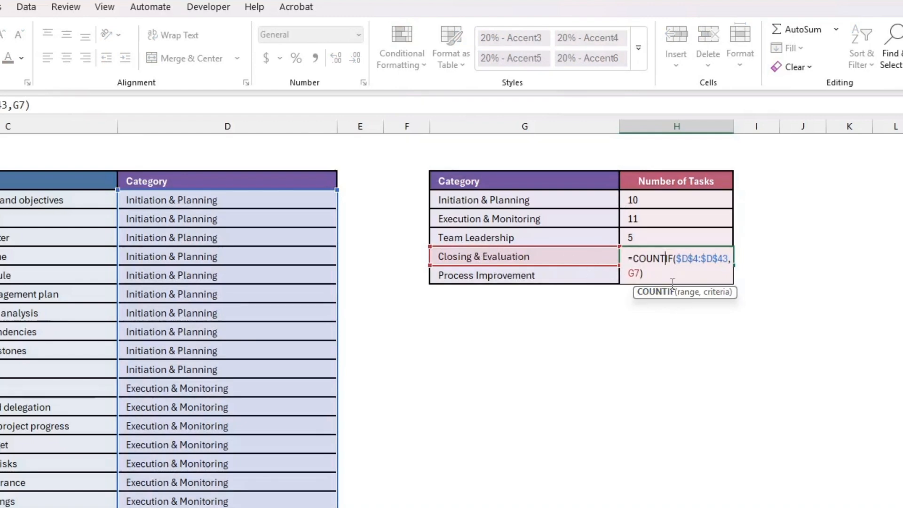
key("Return")
left_click(597, 346)
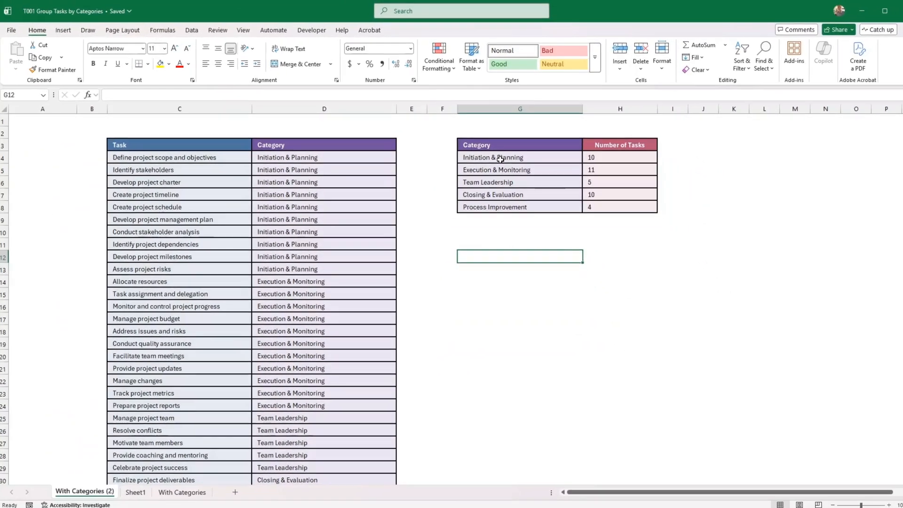
Insert a 2-D pie chart from G4:H8 and move it below the summary table
left_click(500, 159)
left_click_drag(501, 157, 612, 204)
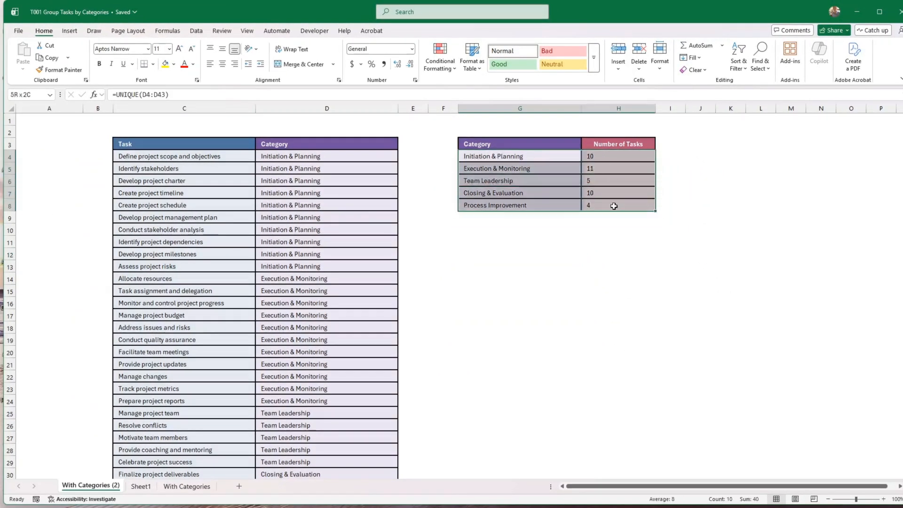
left_click(70, 32)
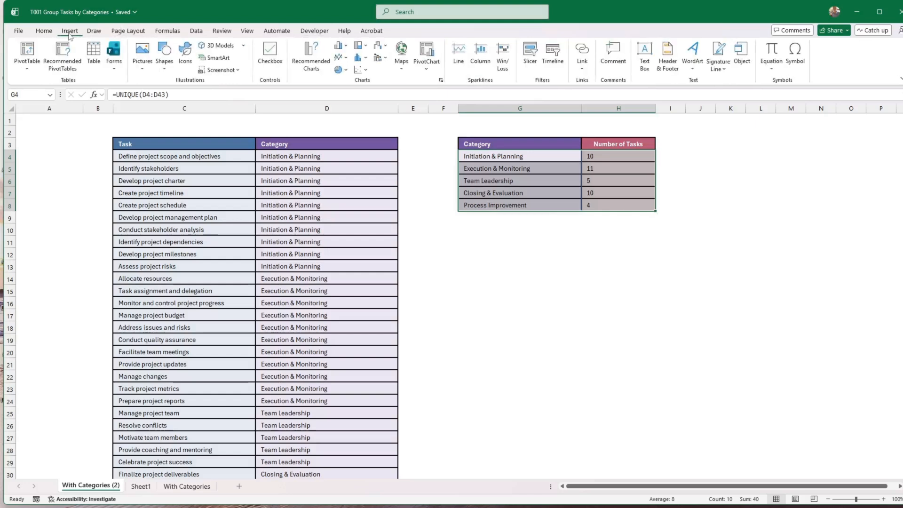
left_click(341, 69)
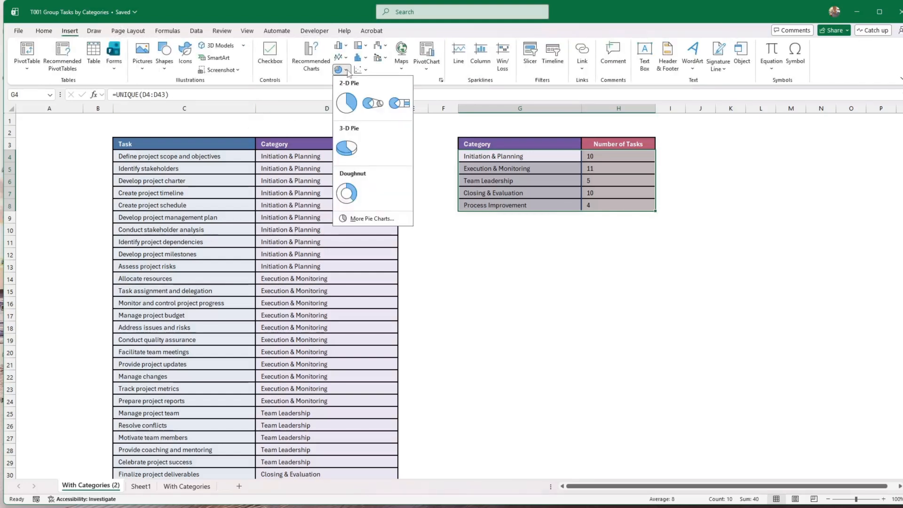
left_click(347, 107)
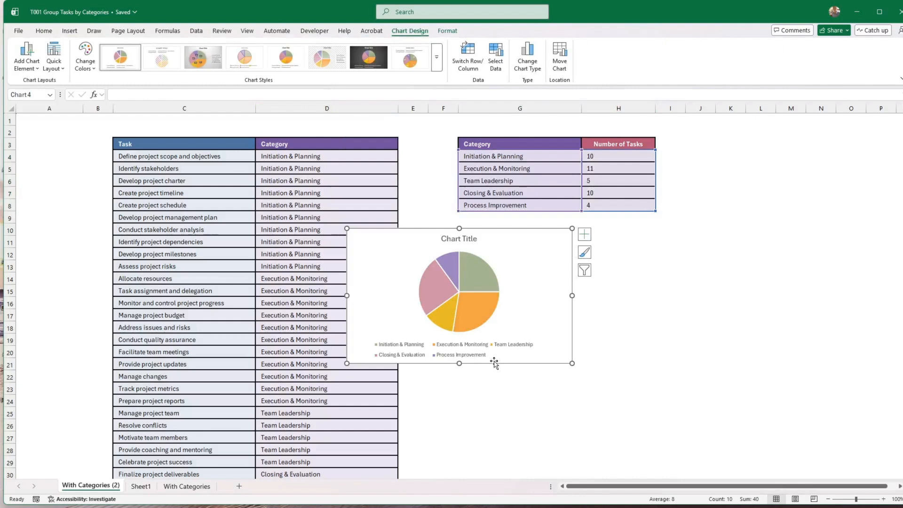
left_click_drag(494, 362, 586, 382)
left_click(127, 31)
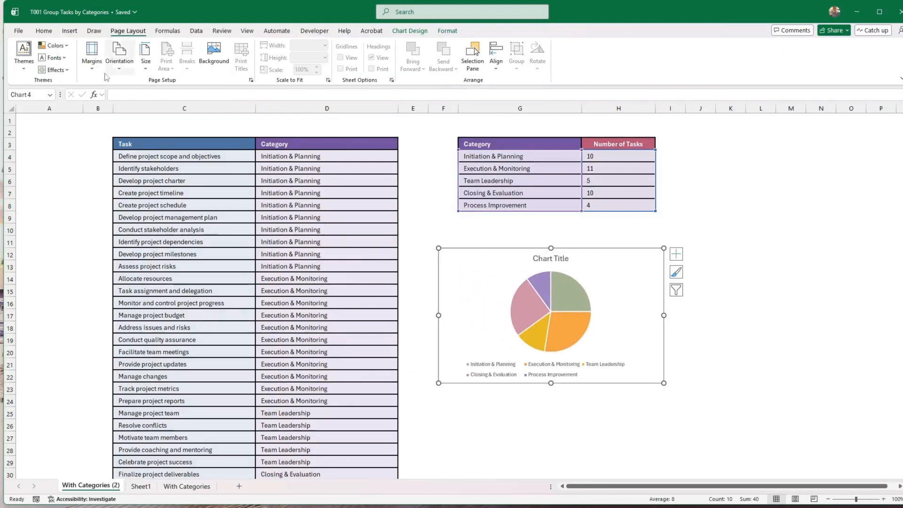
Delete the pie chart's legend, leaving the theme colours unchanged
left_click(55, 46)
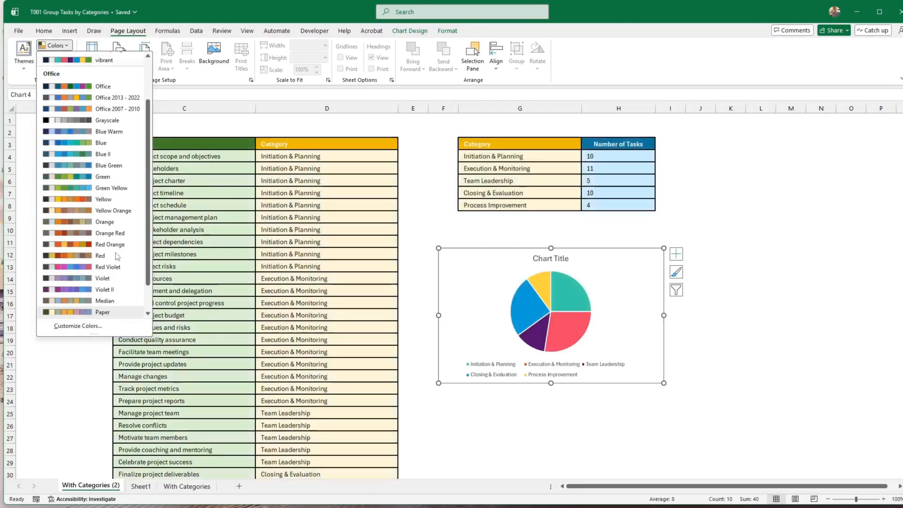
left_click(597, 391)
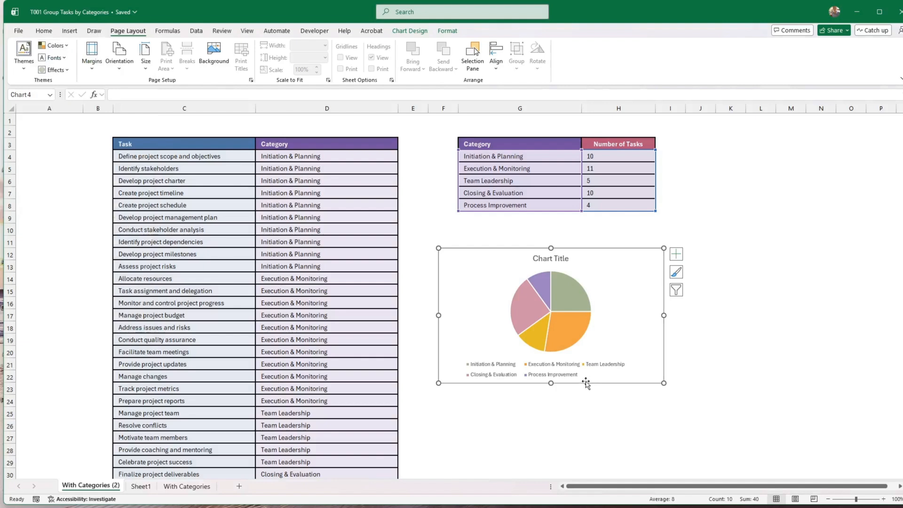
left_click(563, 368)
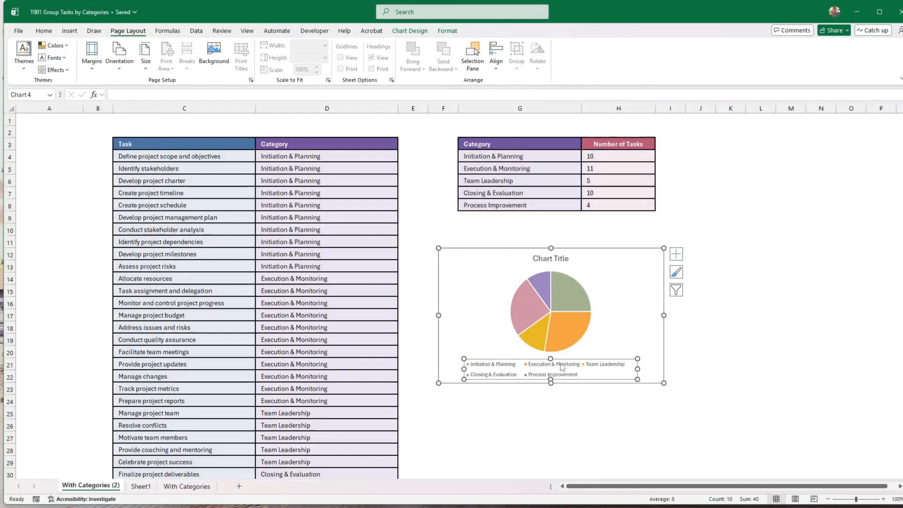
key("Delete")
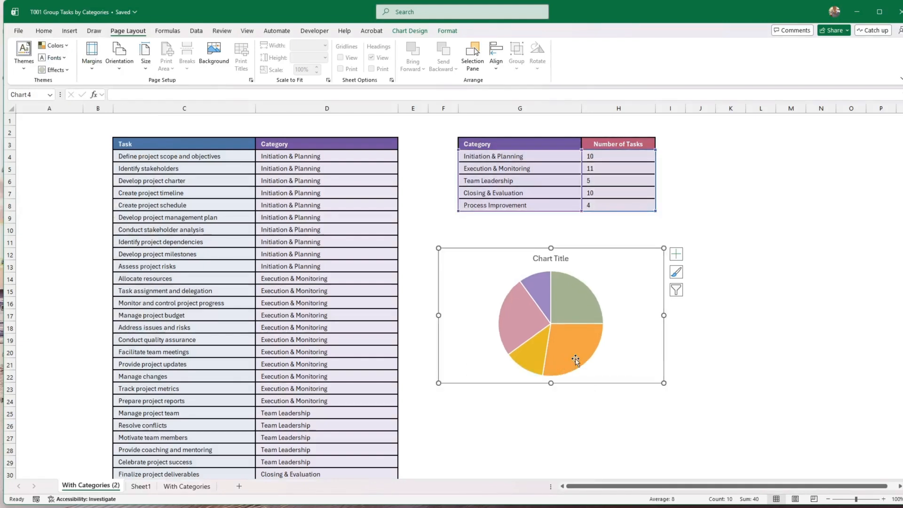
left_click(571, 350)
Add Outside End data labels showing each slice's category name and task count
right_click(572, 352)
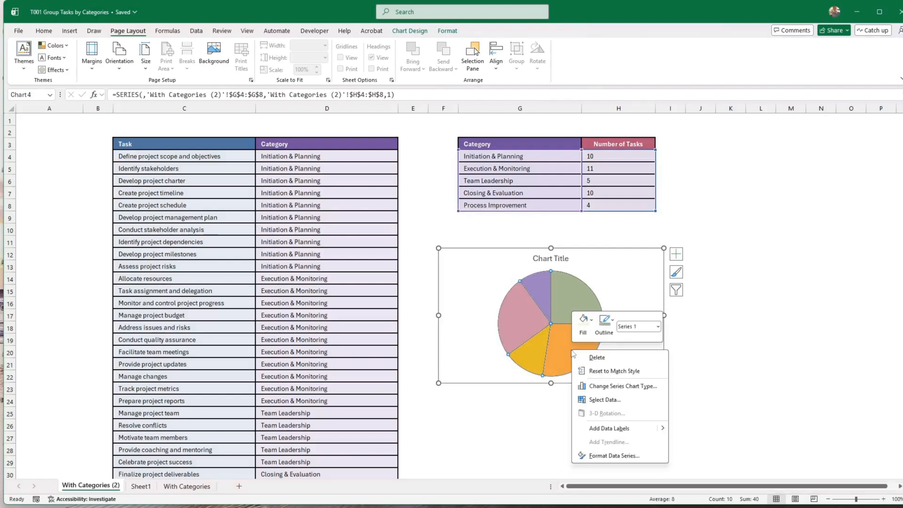
left_click(609, 428)
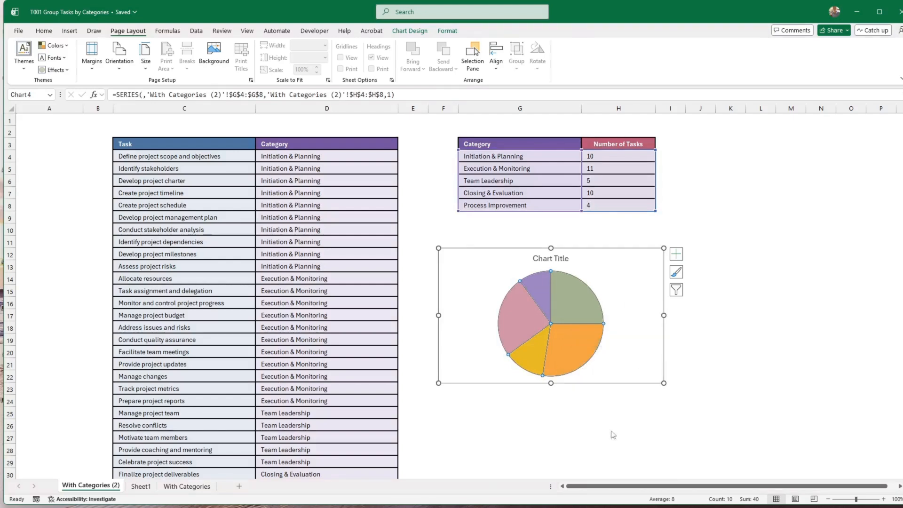
left_click(575, 354)
right_click(575, 354)
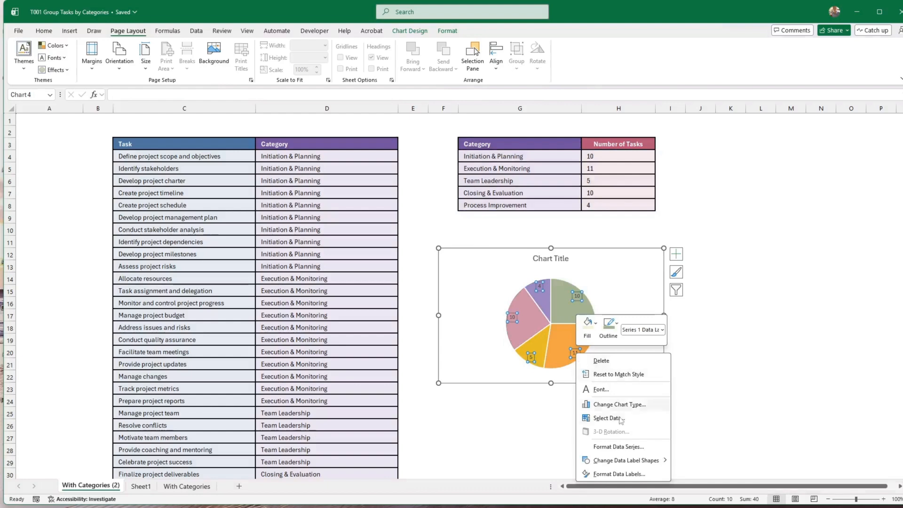
left_click(619, 474)
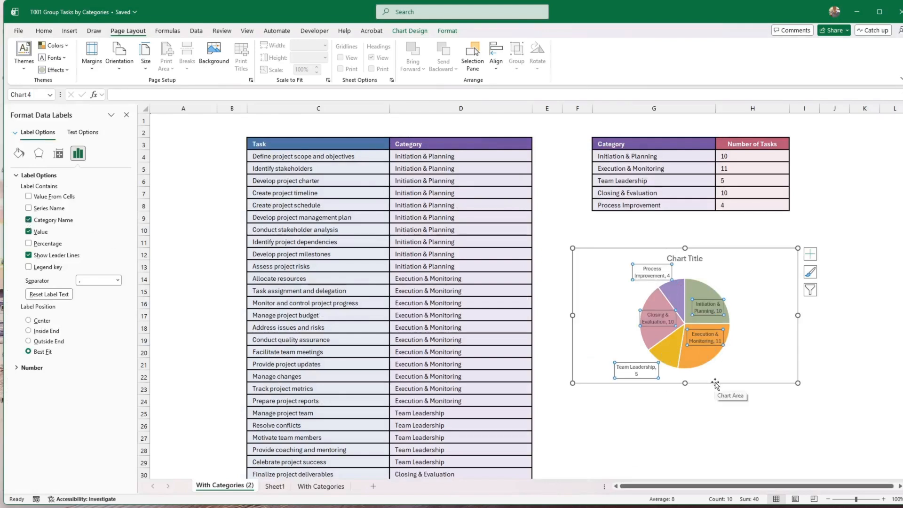
left_click(28, 342)
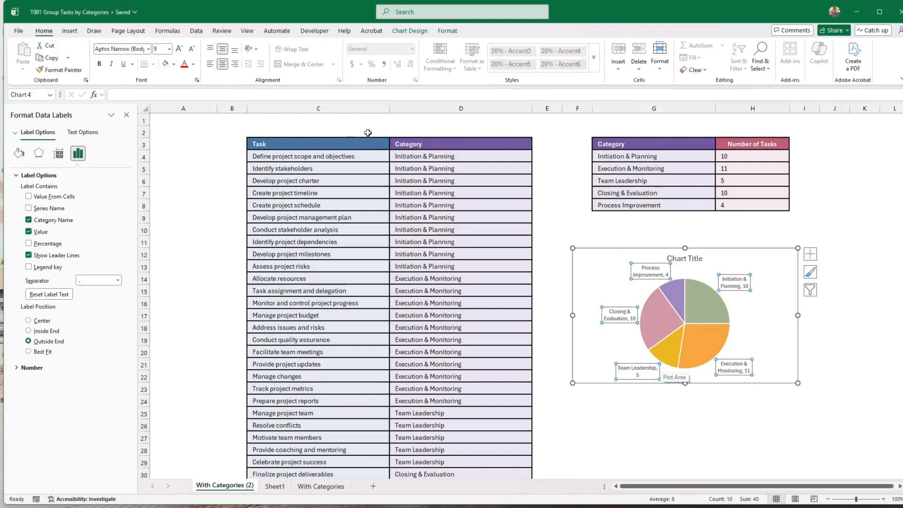
Give the pie data labels a dark blue-gray fill with bold white text
left_click(174, 65)
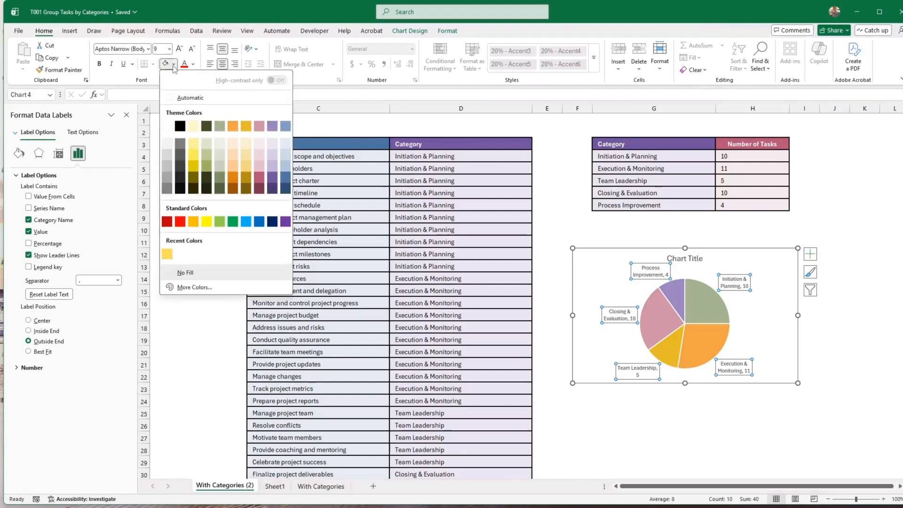
left_click(286, 178)
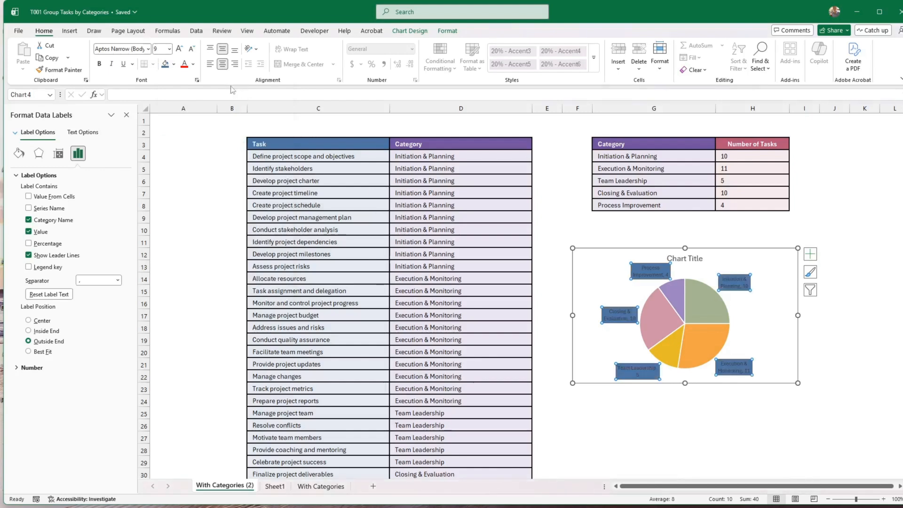
left_click(193, 66)
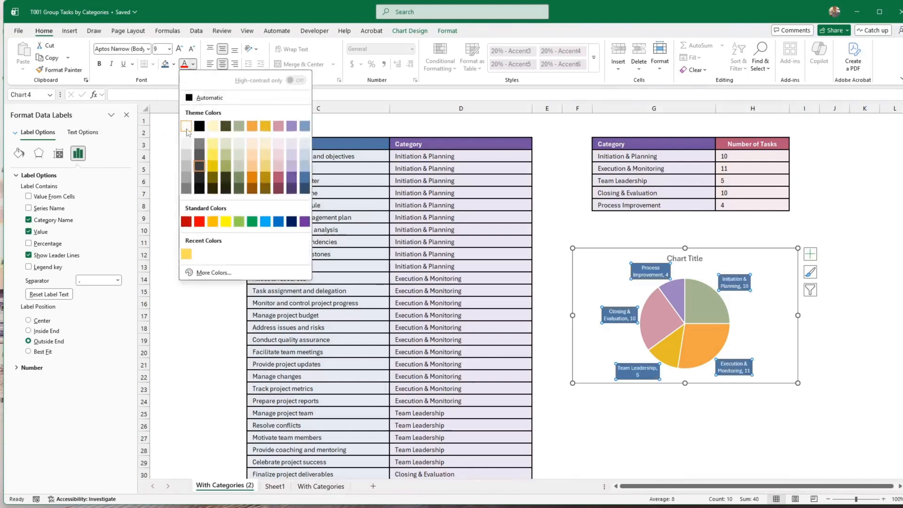
left_click(187, 126)
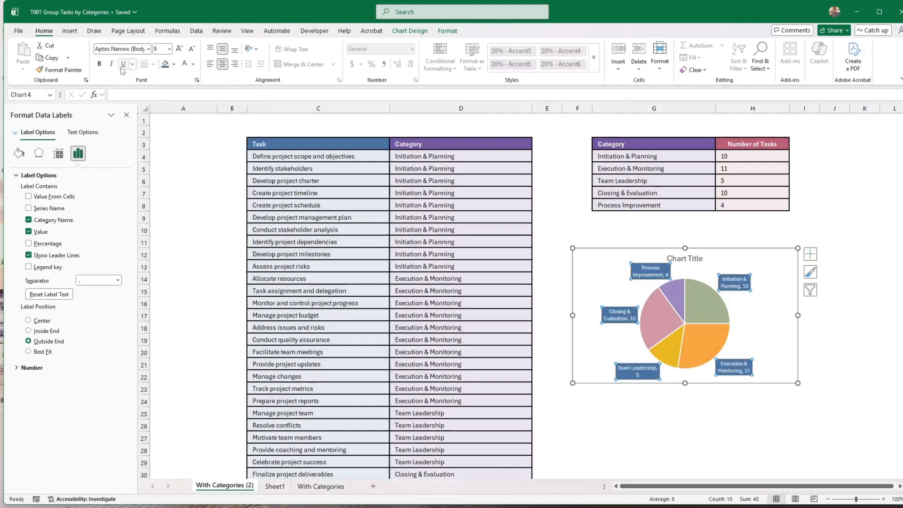
left_click(99, 64)
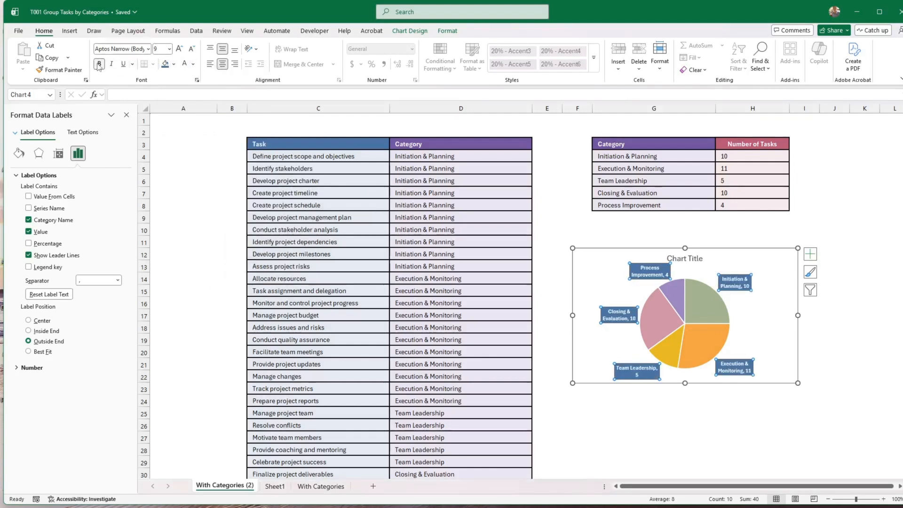
left_click(681, 260)
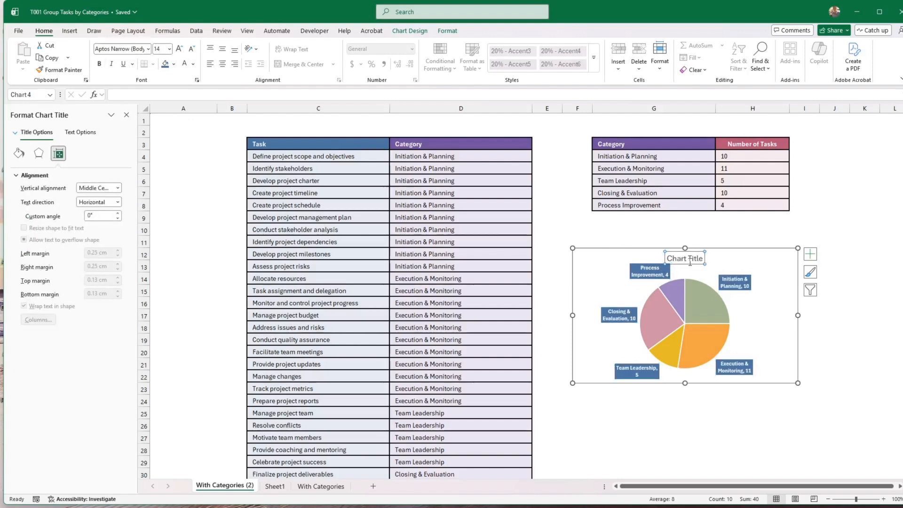
Delete the 'Chart Title' placeholder and nudge the chart slightly left and down
key("Delete")
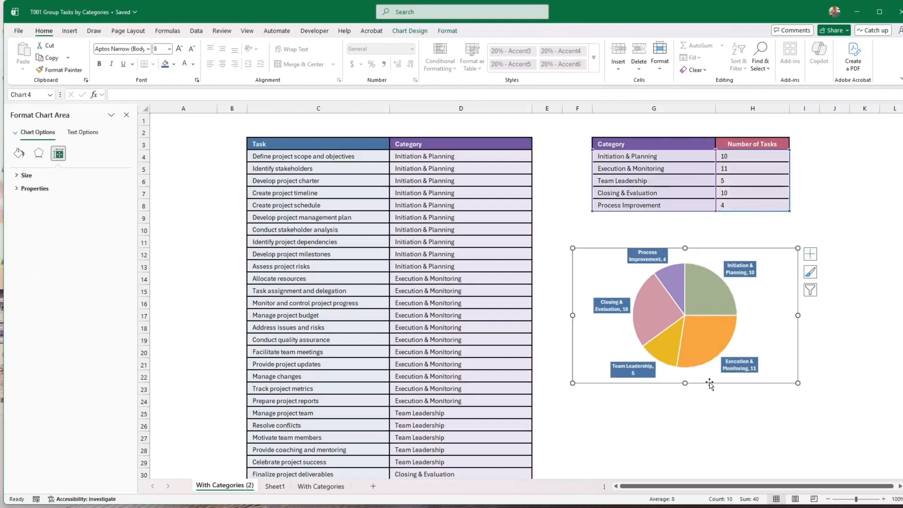
left_click_drag(709, 383, 697, 394)
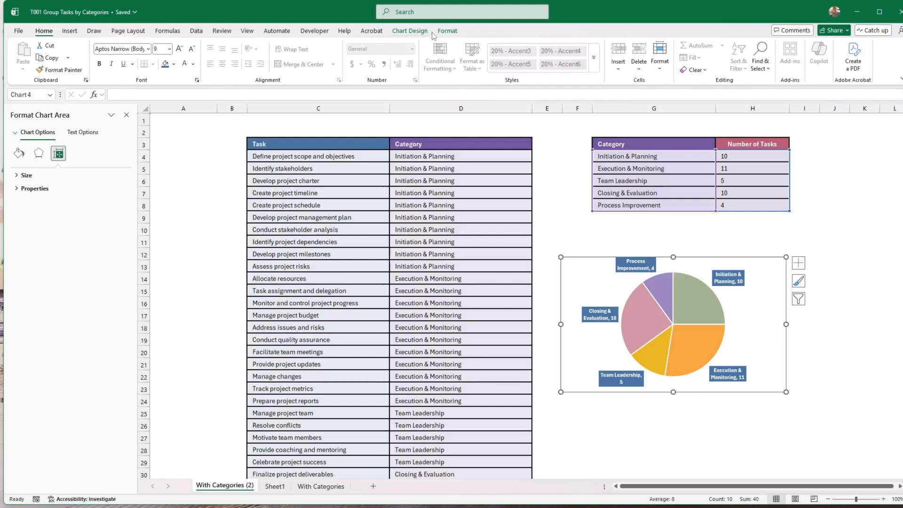
Apply Colorful Palette 4 to the pie, then shift the chart up and widen it slightly
left_click(410, 30)
left_click(89, 69)
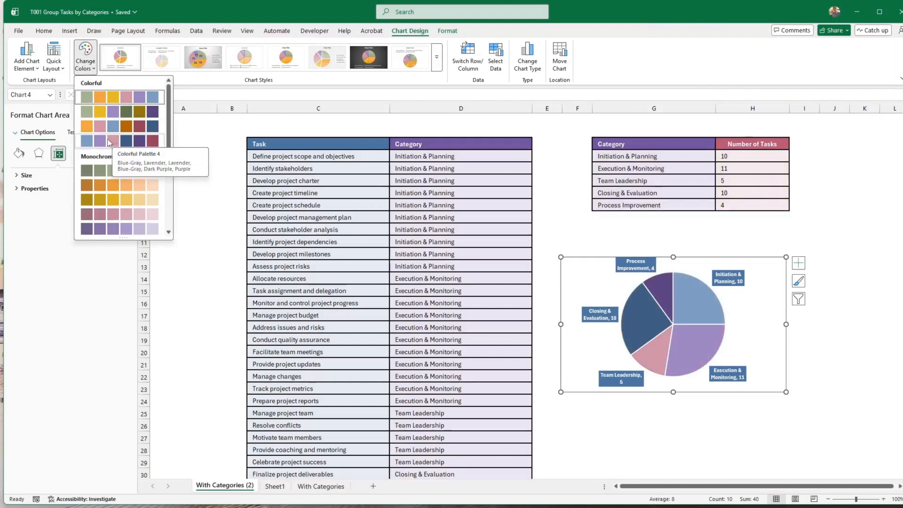
left_click(109, 142)
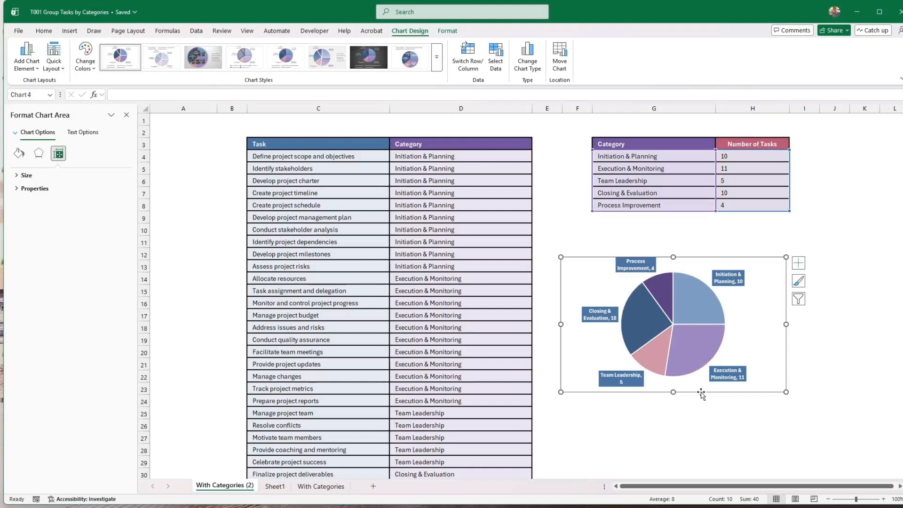
left_click_drag(701, 391, 704, 379)
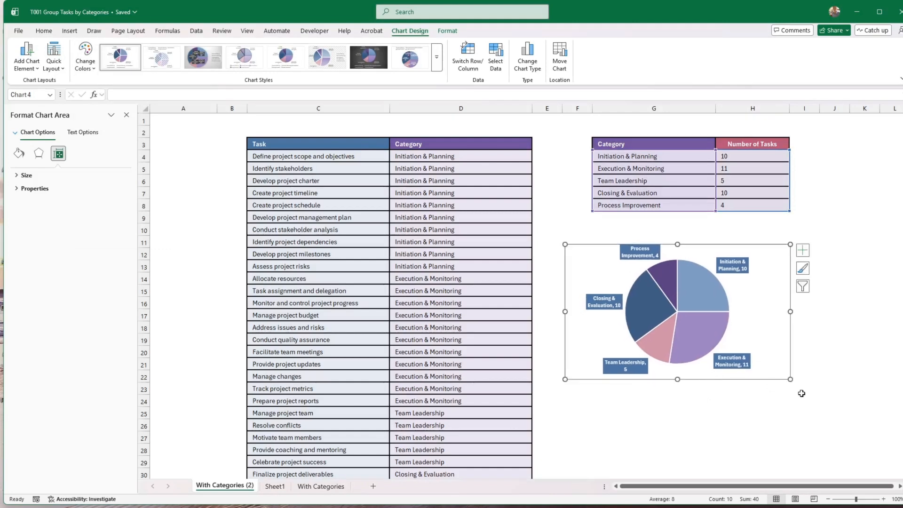
left_click_drag(790, 379, 810, 386)
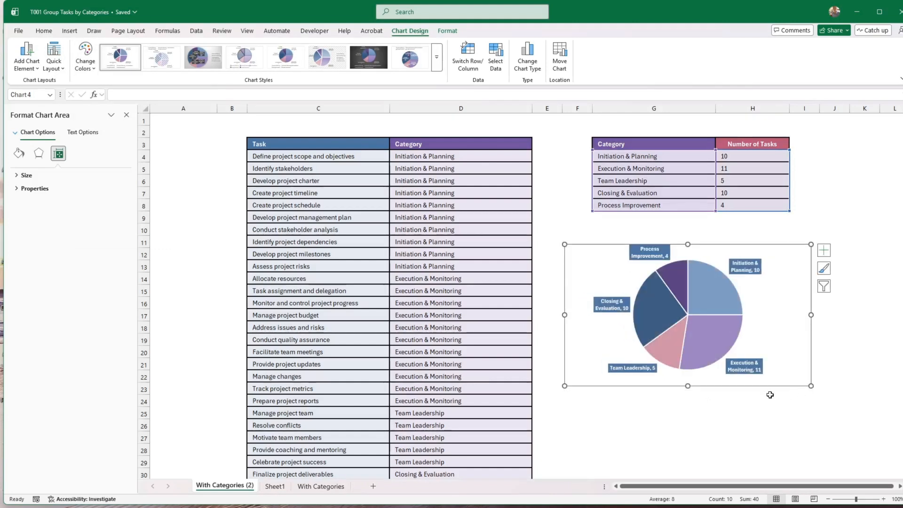
Enlarge the pie data labels to 10 pt and move the chart slightly up and right
left_click(752, 374)
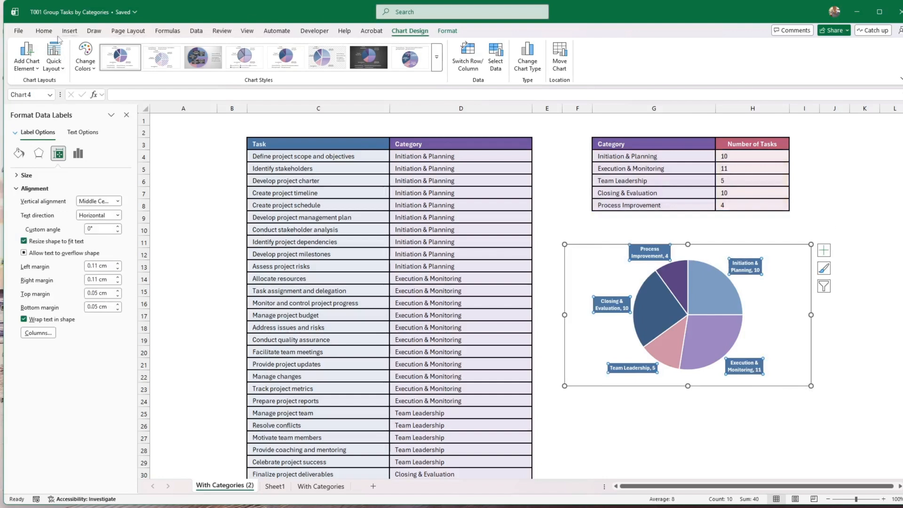
left_click(44, 31)
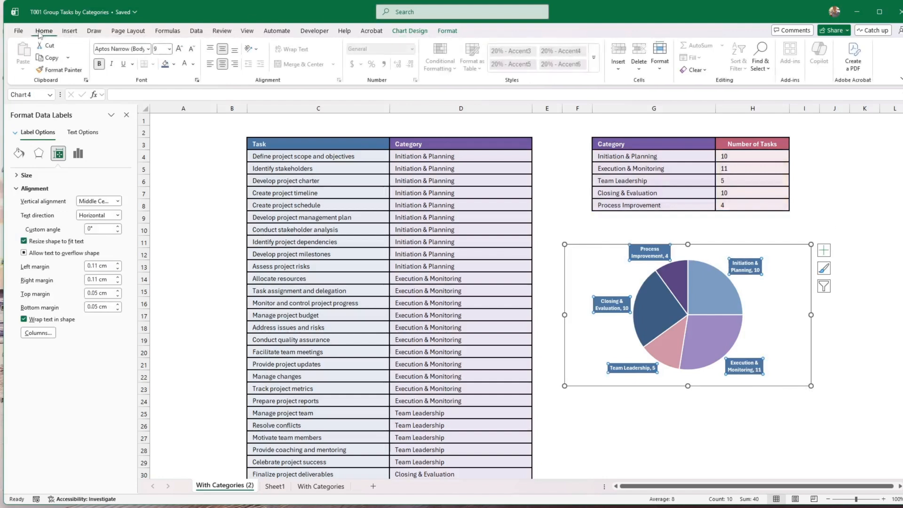
left_click(179, 49)
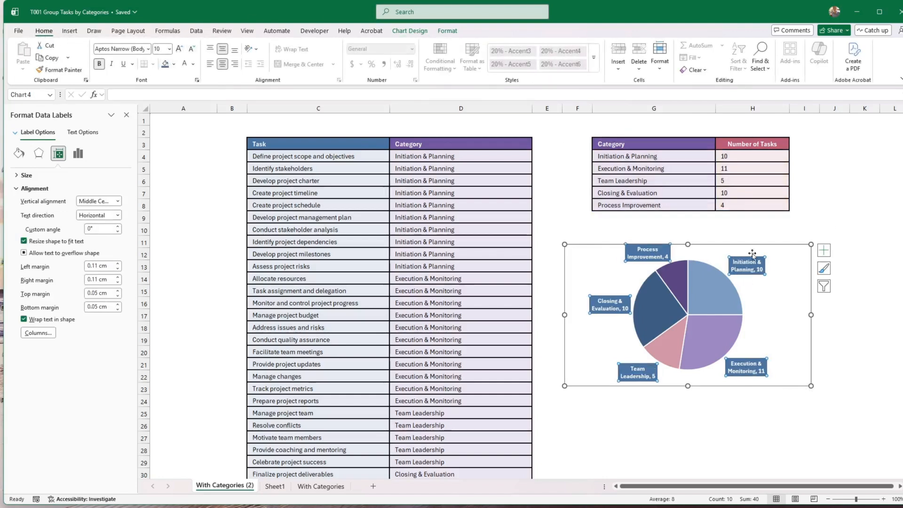
left_click_drag(753, 244, 774, 235)
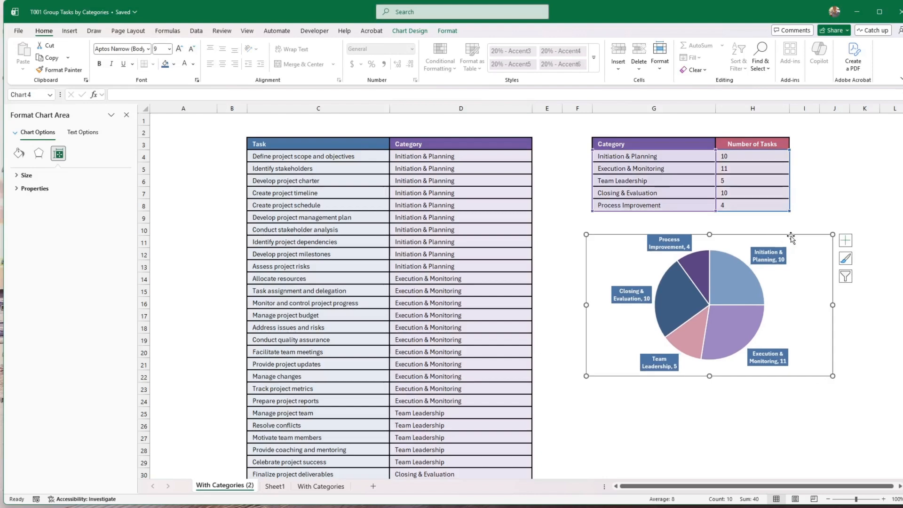
Remove the chart's border with No Outline
left_click(446, 31)
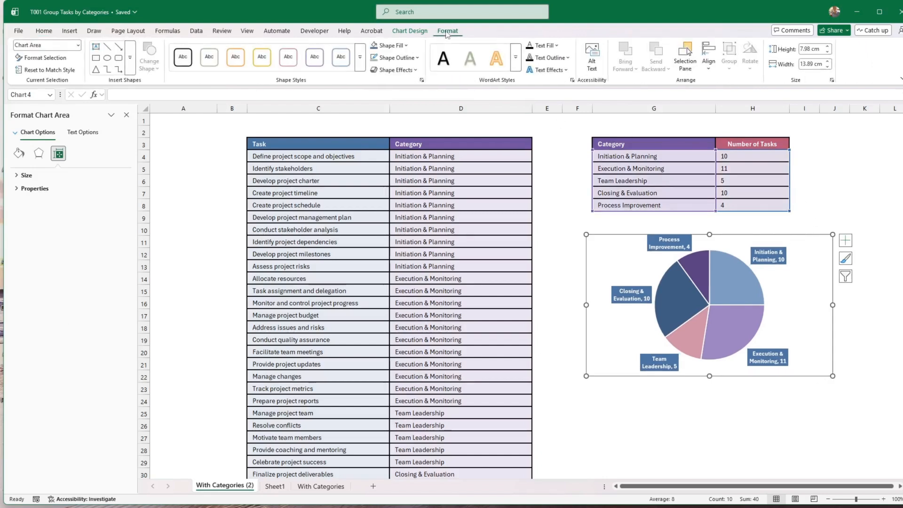
left_click(395, 57)
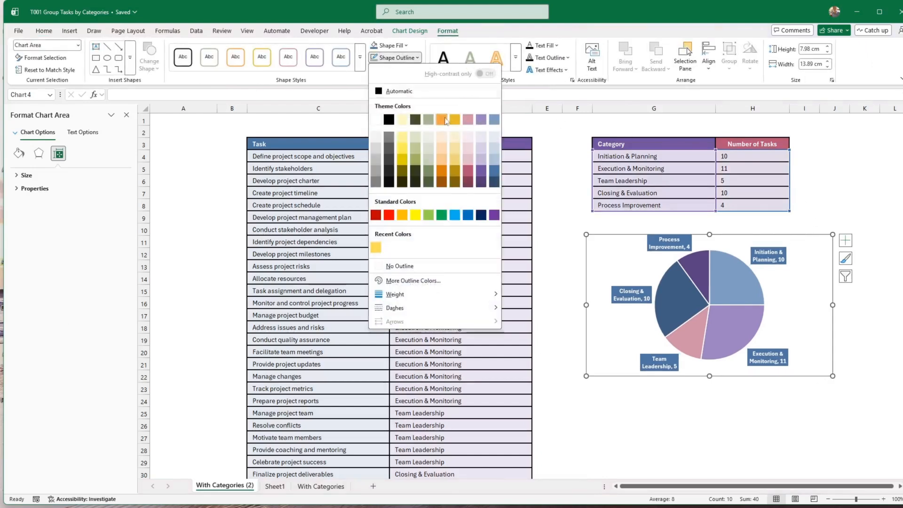
left_click(398, 267)
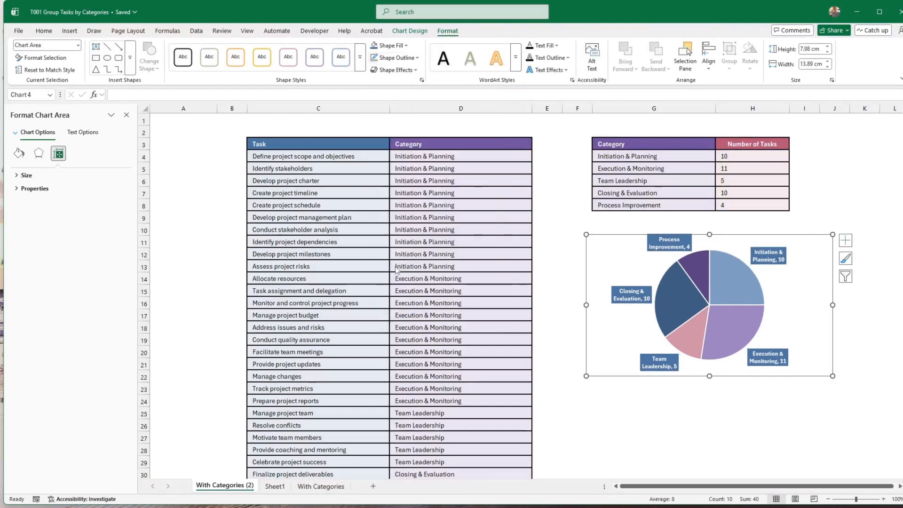
Fill the chart background with light pink Lavender, Accent 4, Lighter 60%
left_click(391, 46)
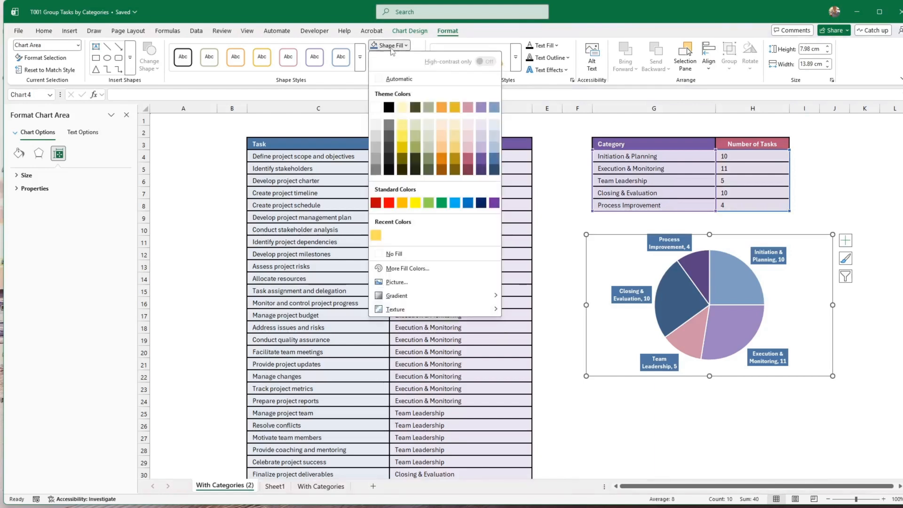
left_click(468, 138)
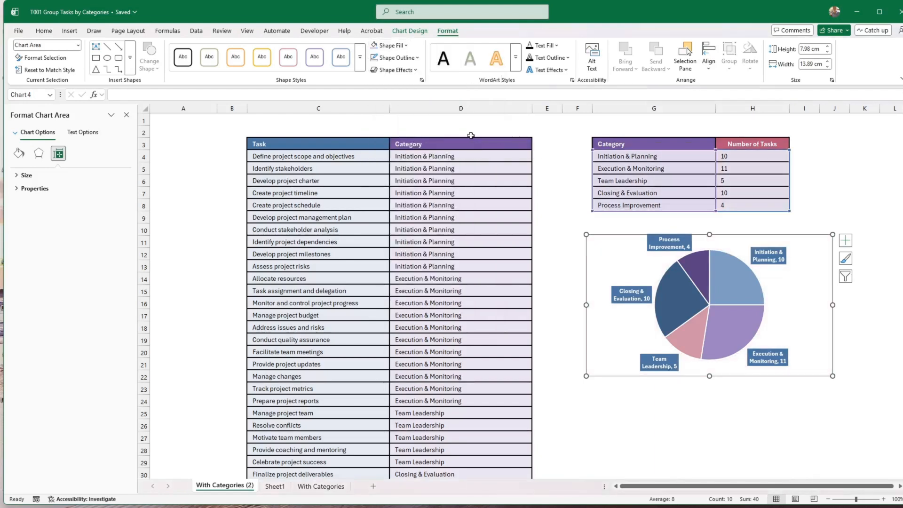
left_click(662, 267)
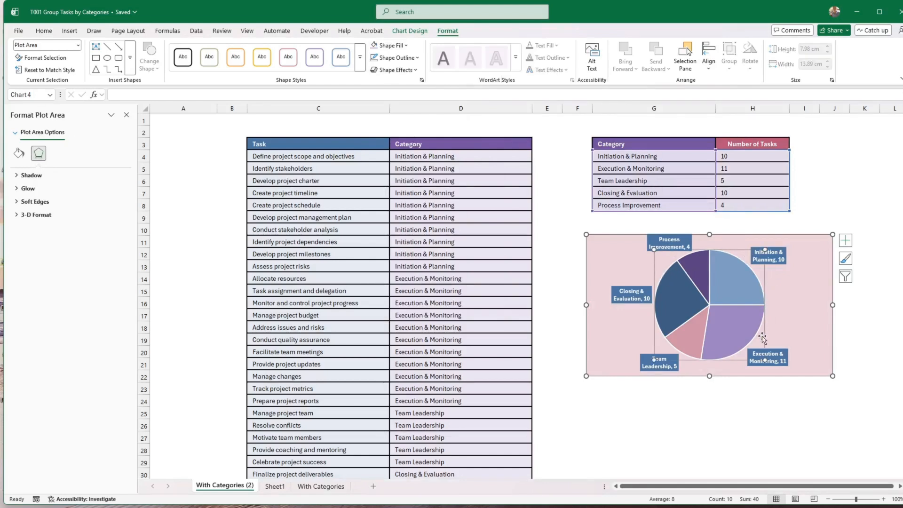
Shrink the pie's plot area inward, then nudge the whole chart slightly left and down
left_click_drag(764, 360, 733, 348)
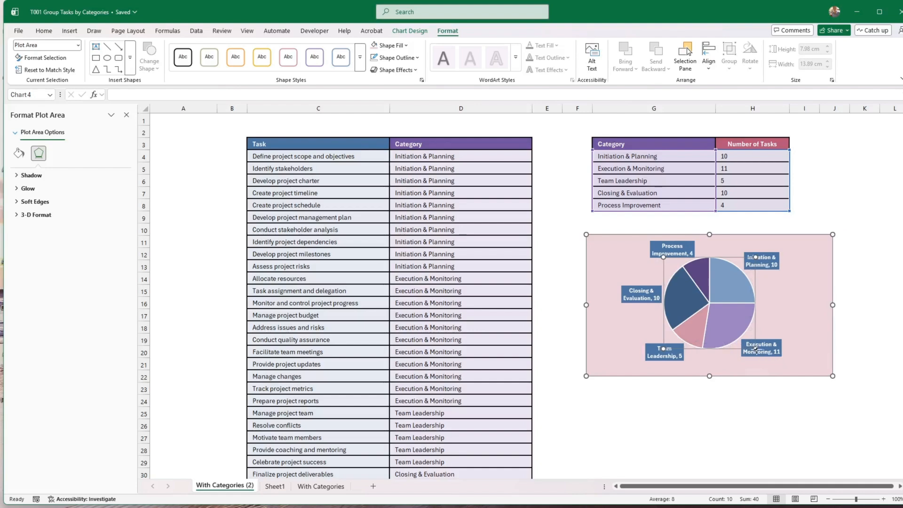
left_click(745, 374)
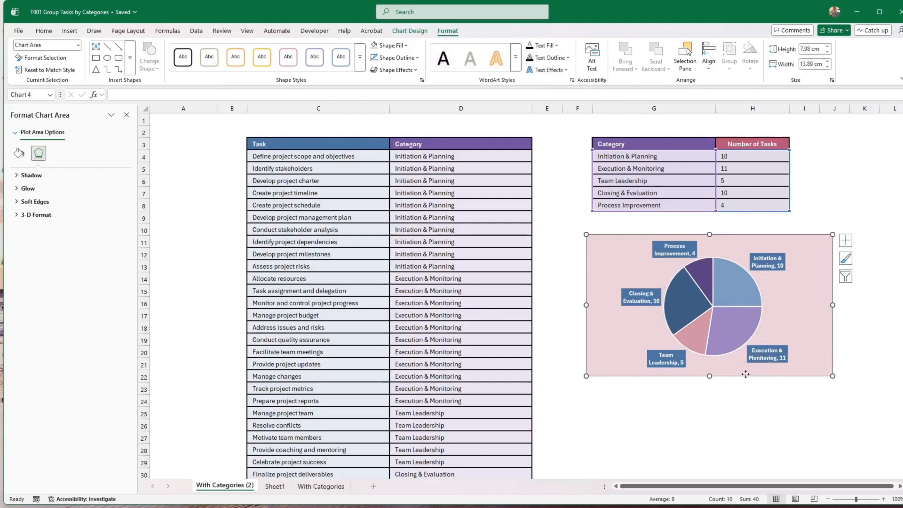
mouse_move(745, 374)
left_mouse_down()
mouse_move(732, 375)
mouse_move(743, 375)
left_mouse_up()
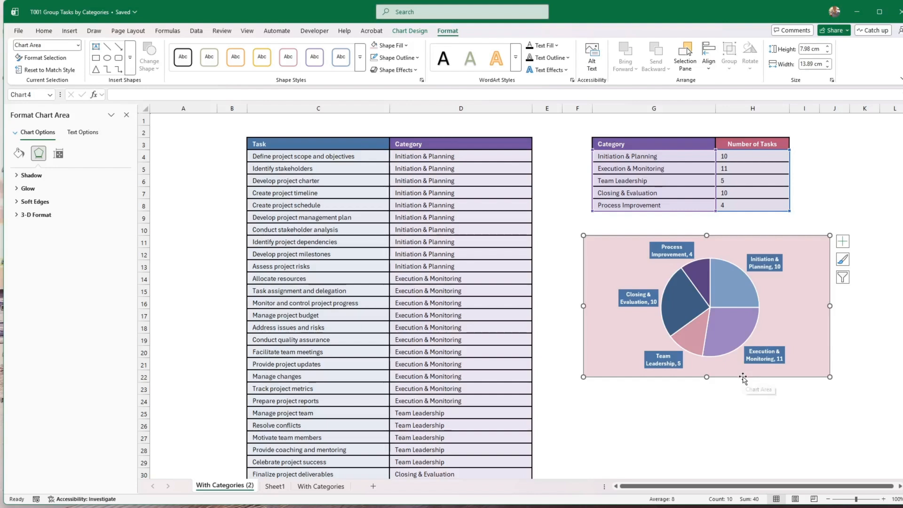